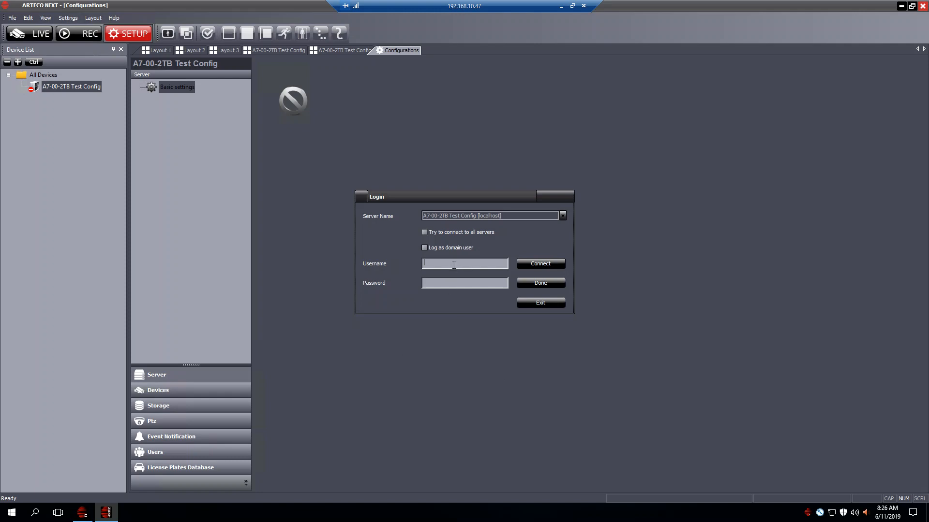
Log in to the A7-00-2TB Test Config server as Administrator by entering the account password
{"action": "type", "text": "dministrator"}
{"action": "key", "text": "Tab"}
{"action": "type", "text": "••••"}
{"action": "left_click", "coordinate": [539, 264]}
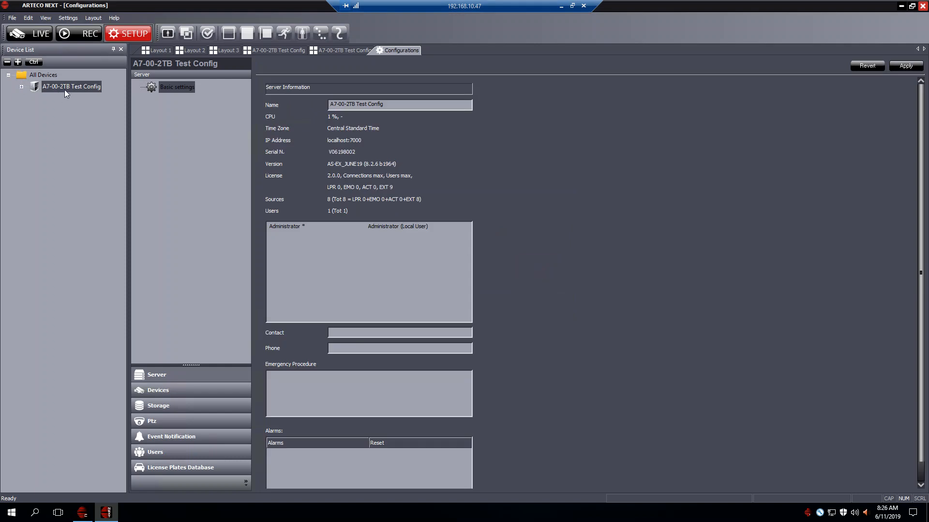
Open the local users settings of the A7-00-2TB Test Config server with a blank user form
{"action": "left_click", "coordinate": [76, 86]}
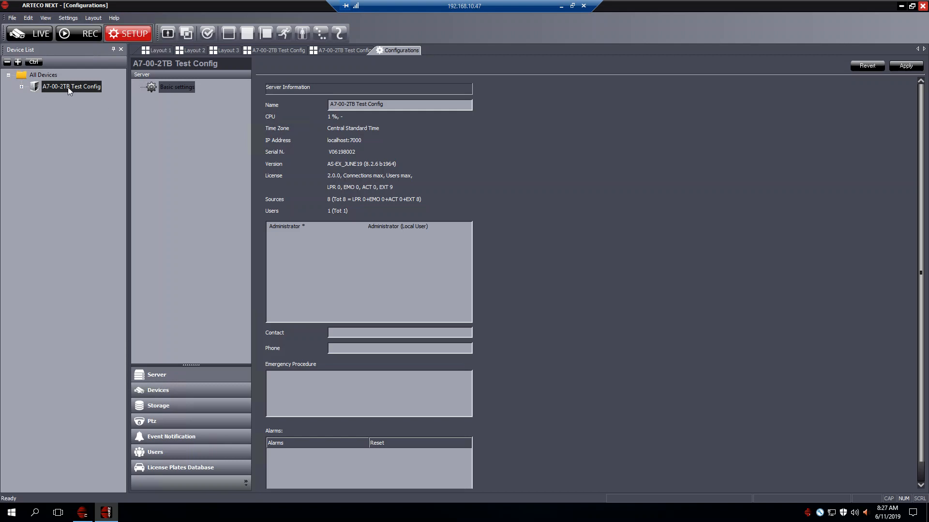
{"action": "left_click", "coordinate": [169, 456]}
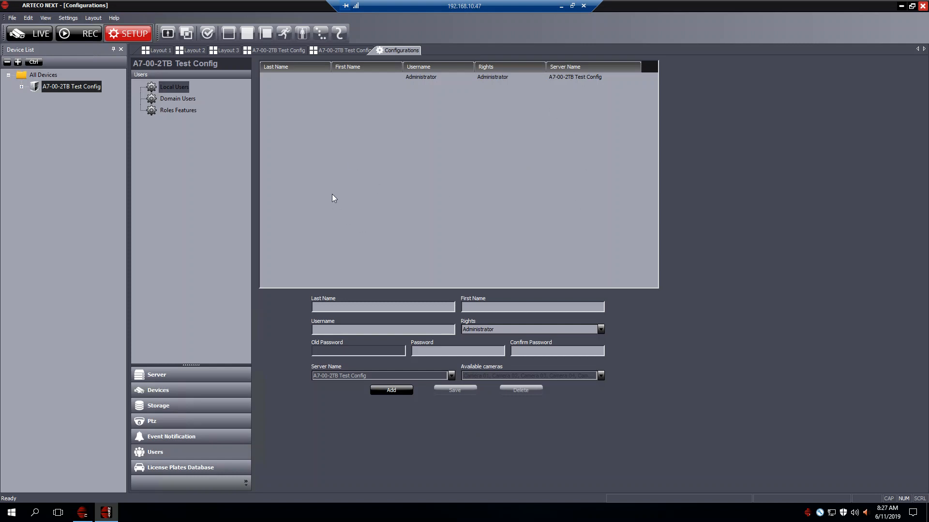
{"action": "left_click", "coordinate": [426, 79]}
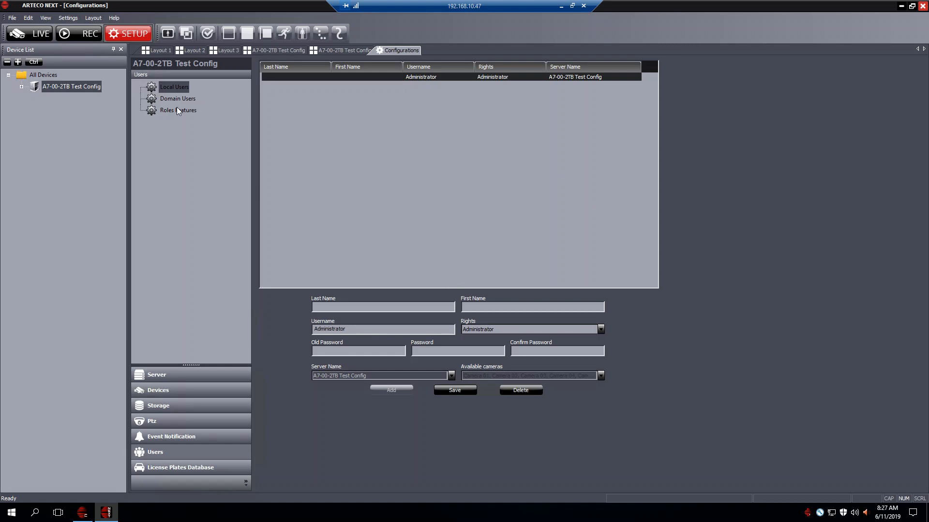
{"action": "left_click", "coordinate": [177, 89]}
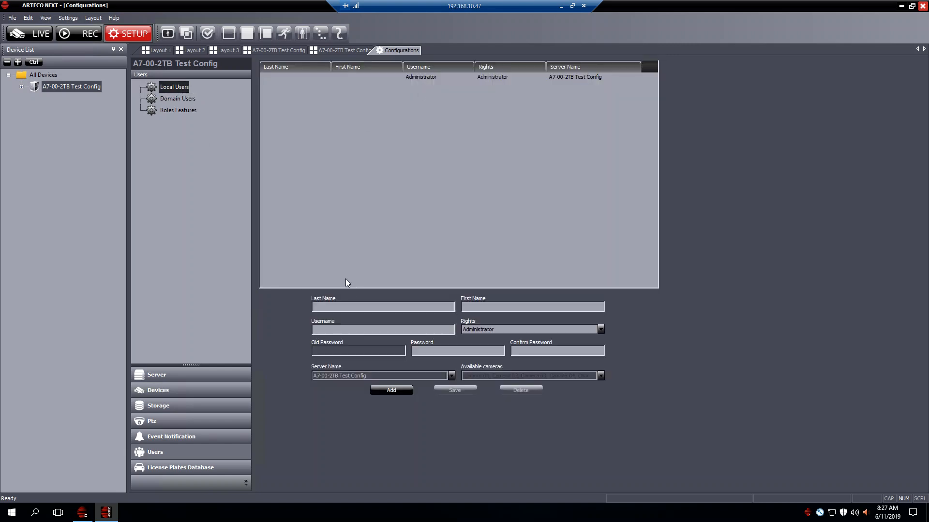
Enter the new user's last name, first name and username, and set the rights to PowerUser
{"action": "left_click", "coordinate": [352, 306]}
{"action": "key", "text": "Tab"}
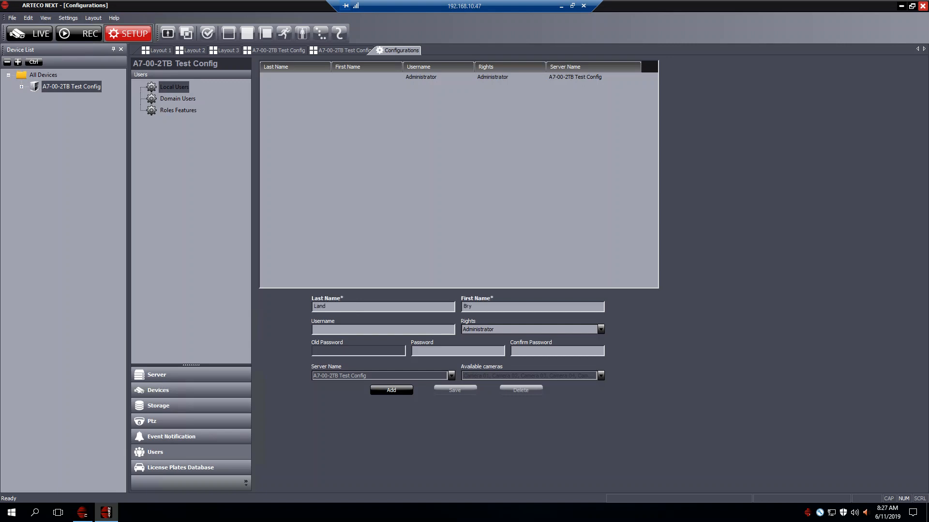
{"action": "left_click", "coordinate": [497, 329]}
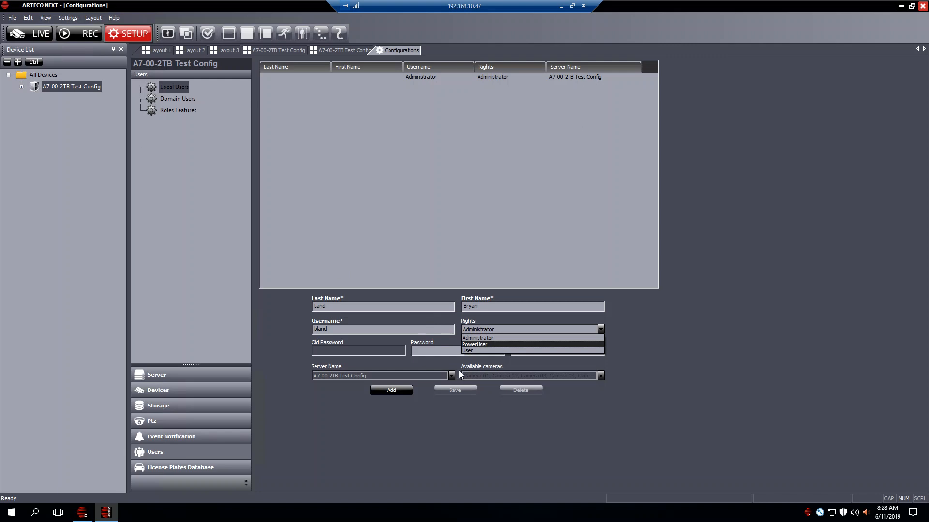
{"action": "left_click", "coordinate": [472, 344]}
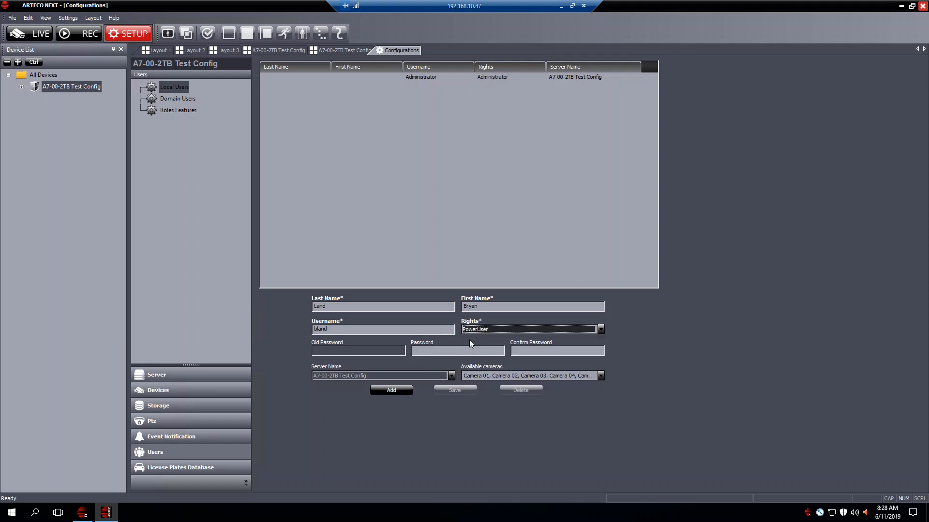
Enter the new user's password and repeat it in the confirmation field
{"action": "left_click", "coordinate": [445, 352]}
{"action": "type", "text": "******"}
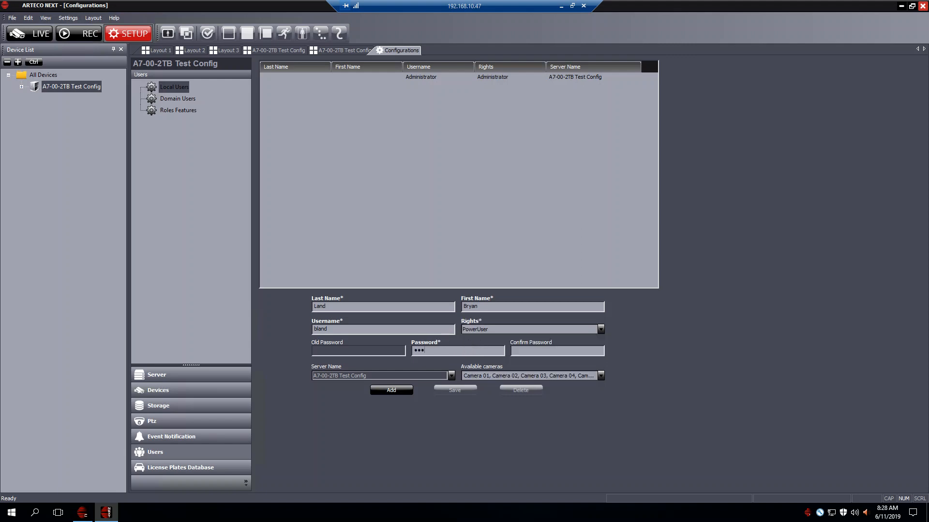
{"action": "key", "text": "Tab"}
{"action": "type", "text": "******"}
Check the new user's available cameras, keeping Camera 01 and Camera 02 included, and add the user to the server
{"action": "left_click", "coordinate": [600, 376]}
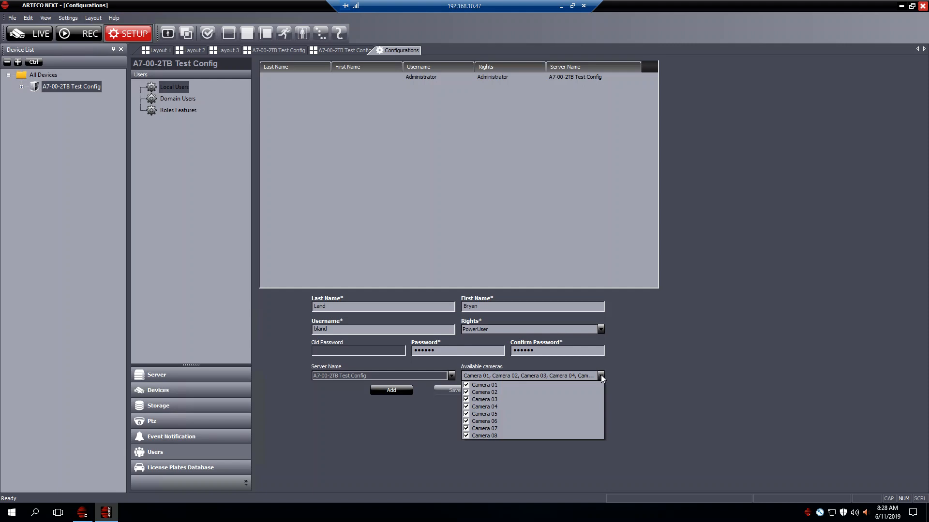
{"action": "left_click", "coordinate": [467, 385]}
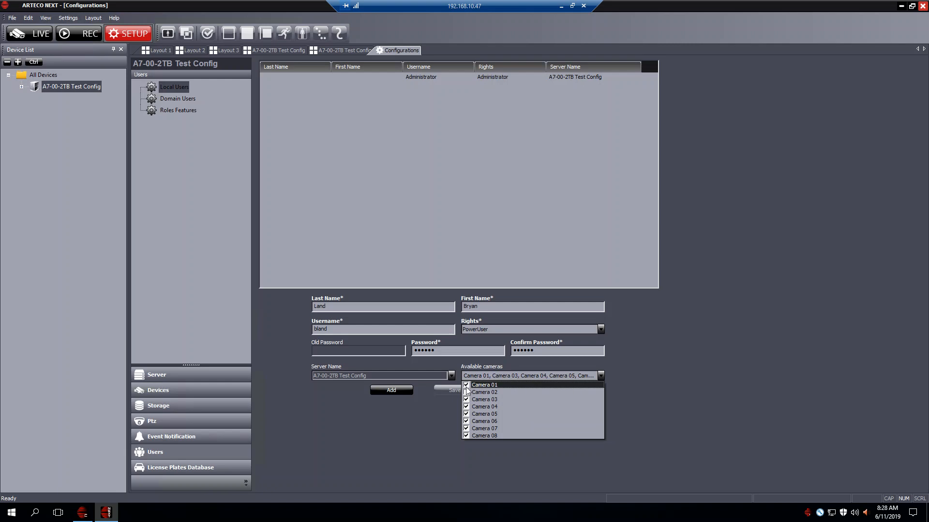
{"action": "left_click", "coordinate": [466, 392]}
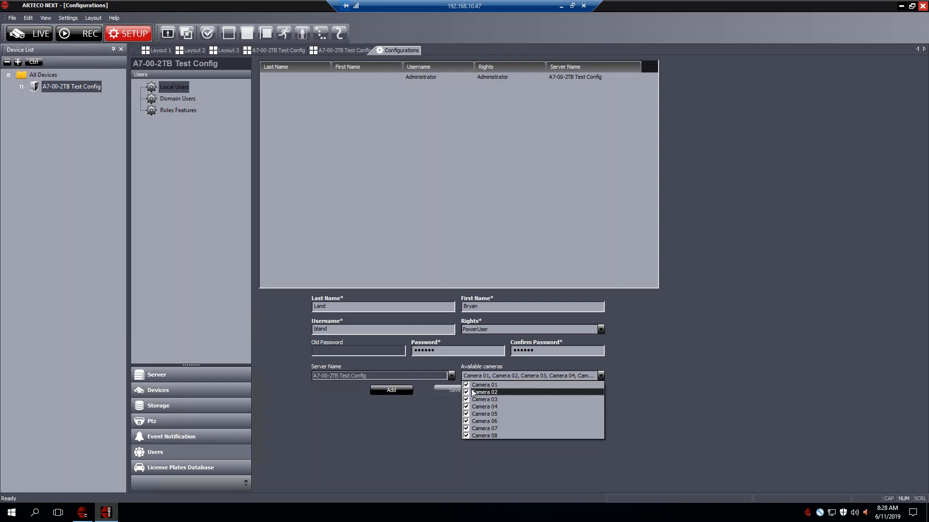
{"action": "left_click", "coordinate": [600, 377]}
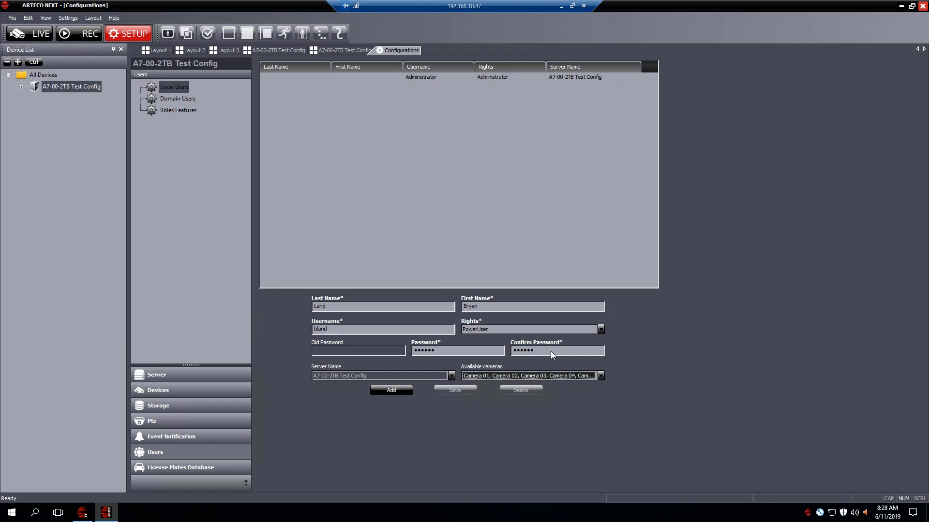
{"action": "left_click", "coordinate": [396, 390]}
{"action": "left_click", "coordinate": [390, 391]}
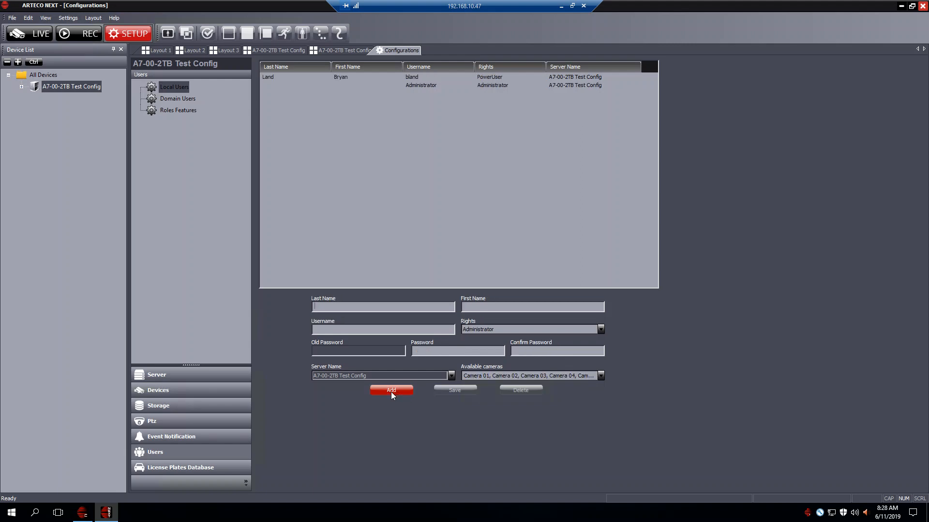
Review the rights options and available cameras of the newly added PowerUser account
{"action": "left_click", "coordinate": [414, 76]}
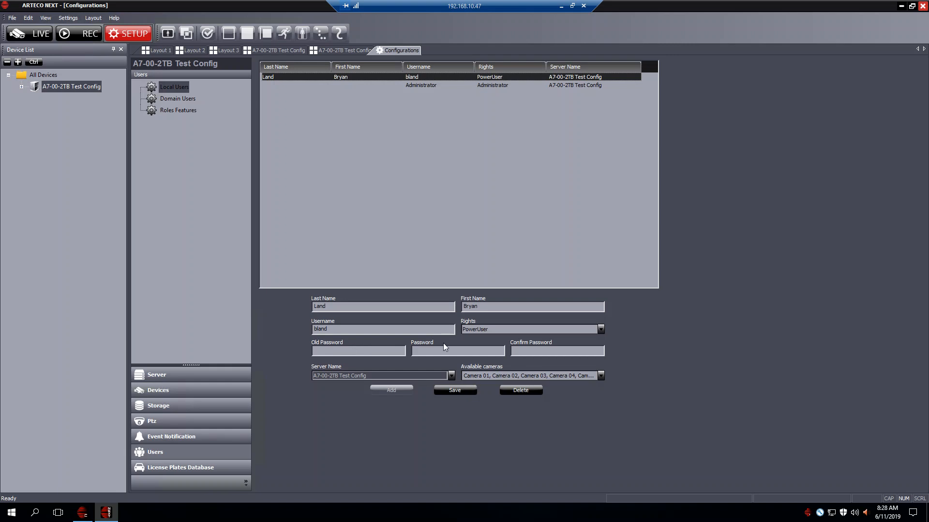
{"action": "left_click", "coordinate": [490, 327]}
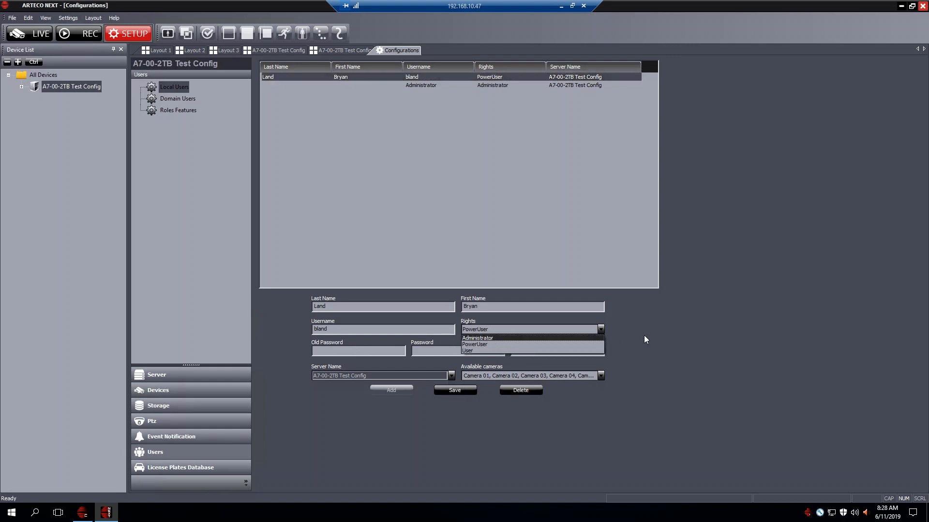
{"action": "left_click", "coordinate": [584, 333]}
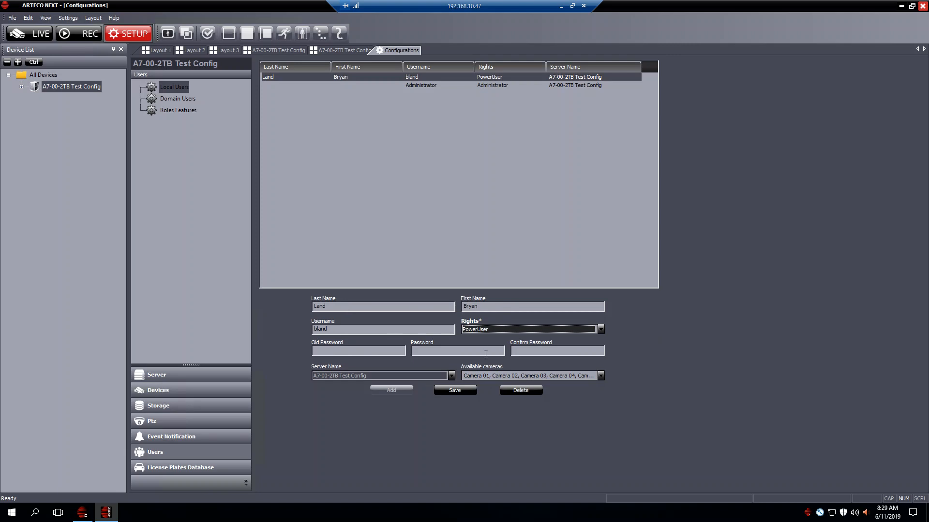
{"action": "left_click", "coordinate": [546, 377]}
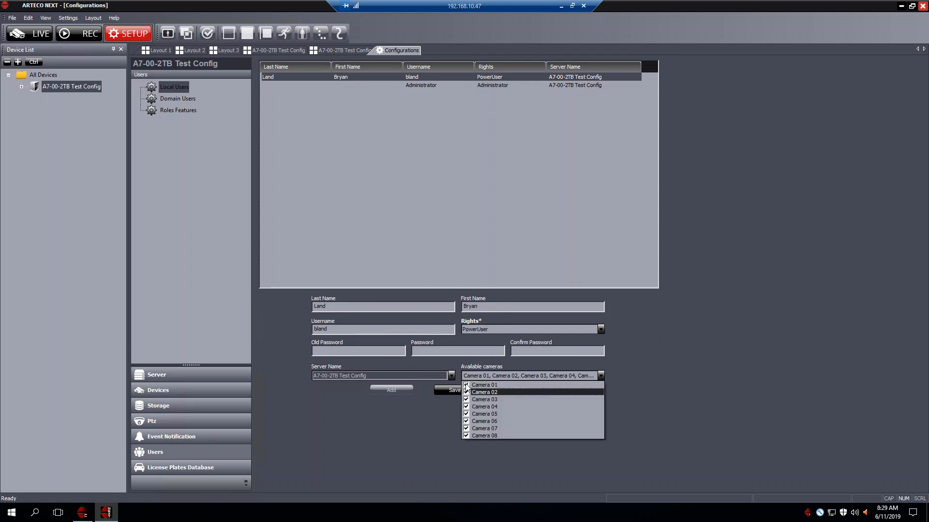
{"action": "left_click", "coordinate": [673, 385]}
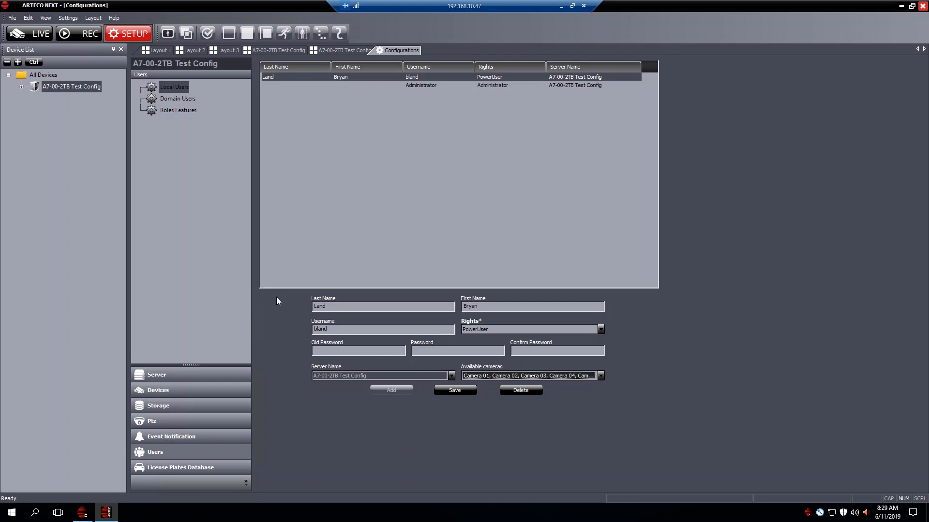
Log out of the A7-00-2TB Test Config server and log back in with the new user's username and password
{"action": "right_click", "coordinate": [63, 87]}
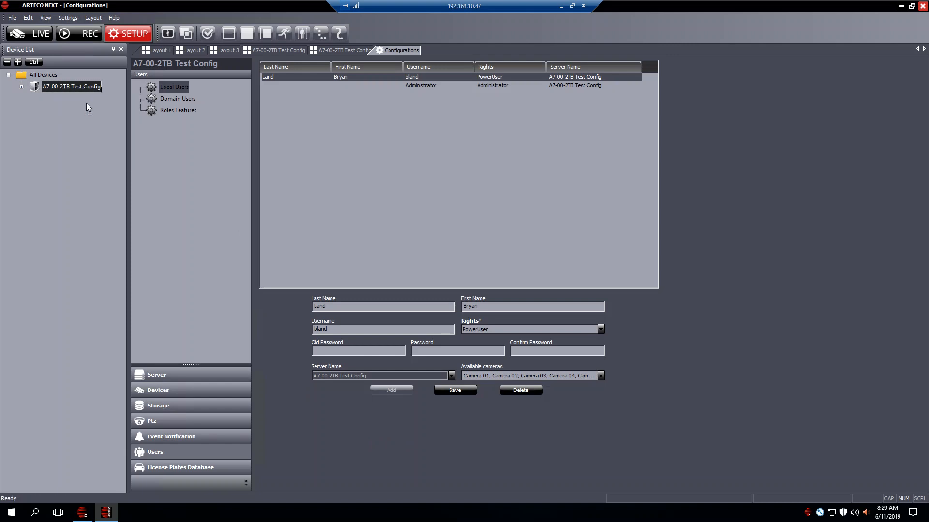
{"action": "left_click", "coordinate": [86, 103]}
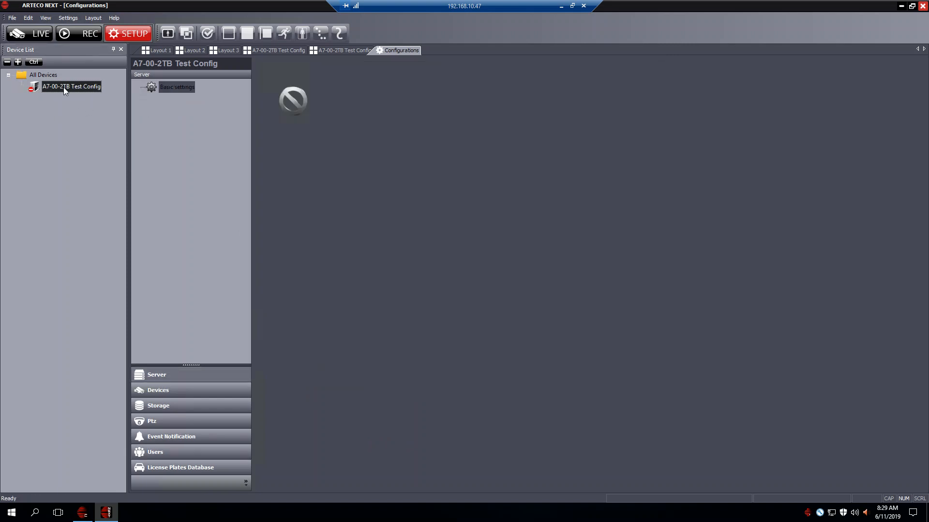
{"action": "right_click", "coordinate": [63, 87]}
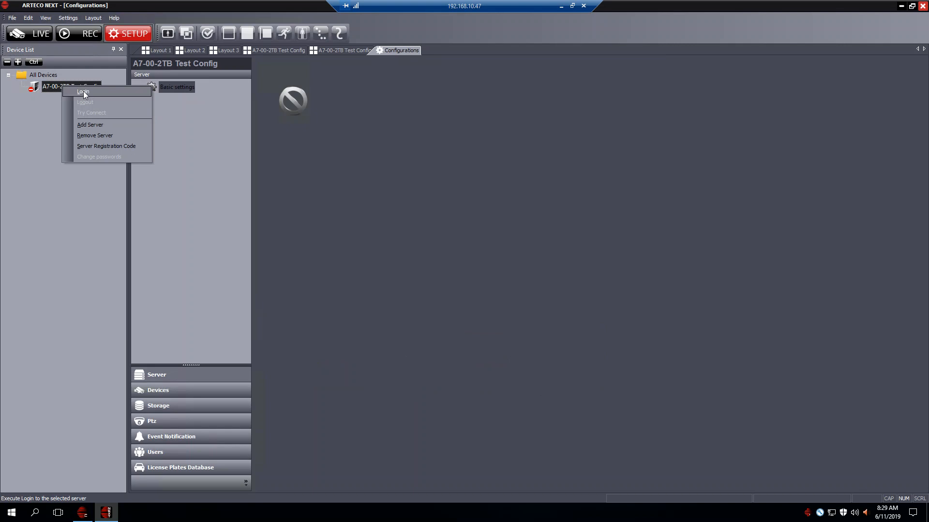
{"action": "left_click", "coordinate": [83, 91]}
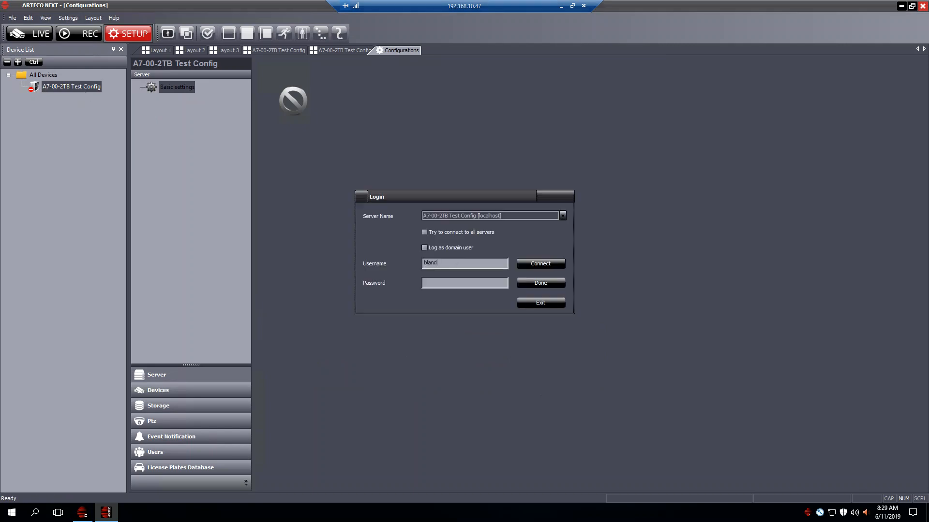
{"action": "type", "text": "••••••"}
{"action": "left_click", "coordinate": [537, 265]}
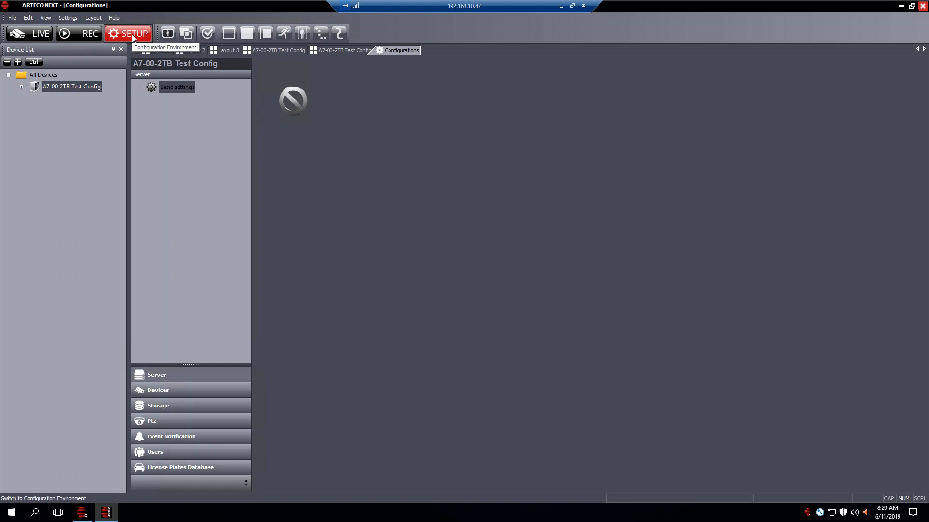
Check the new user's access to the recordings environment and the live environment
{"action": "left_click", "coordinate": [84, 34]}
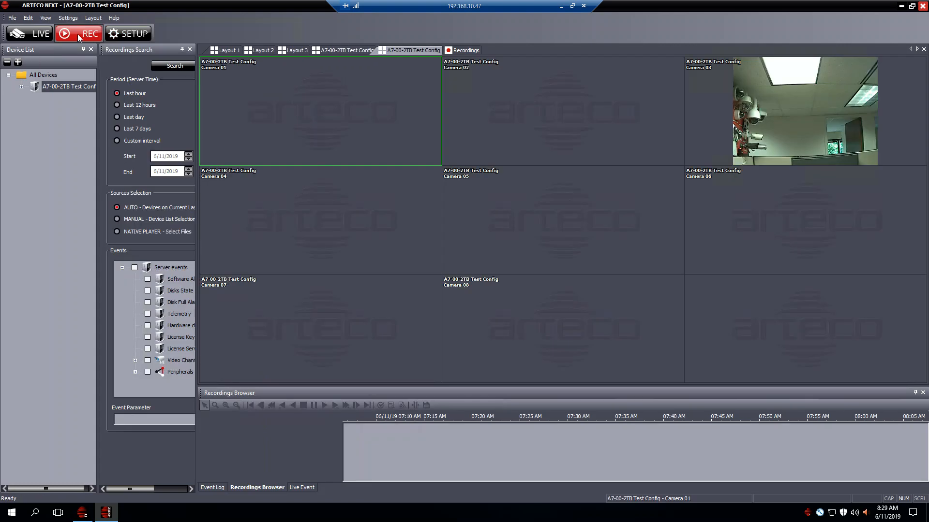
{"action": "left_click", "coordinate": [32, 35]}
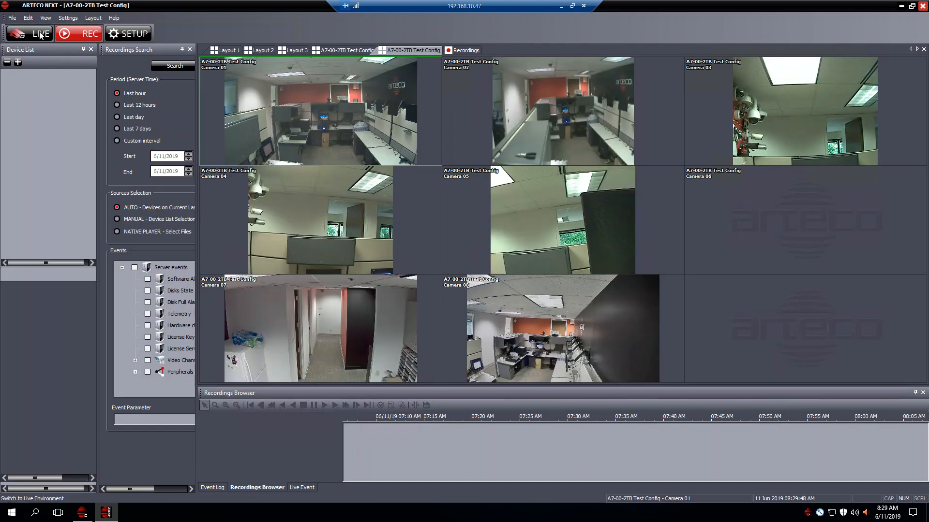